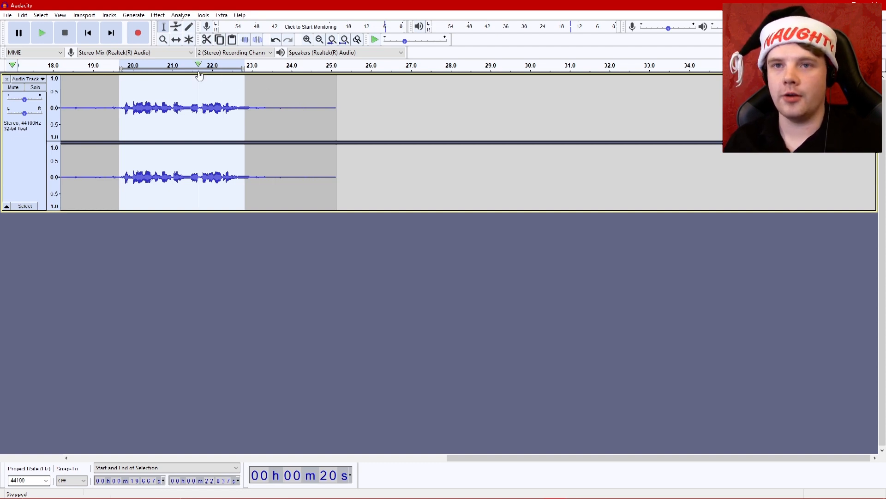
Try amplifying the selected passage from about 19.7 s to 22.8 s and play it back.
{"action": "left_click", "coordinate": [157, 15]}
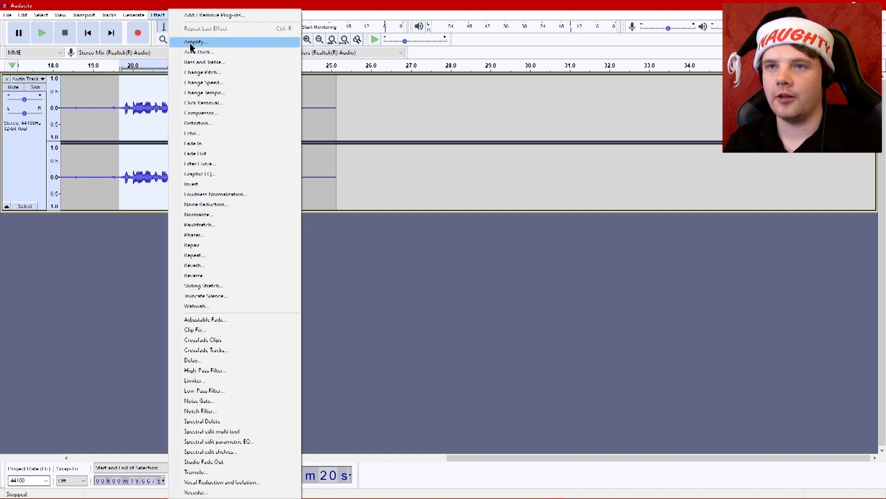
{"action": "left_click", "coordinate": [198, 42]}
{"action": "left_click", "coordinate": [460, 284]}
{"action": "left_click", "coordinate": [42, 34]}
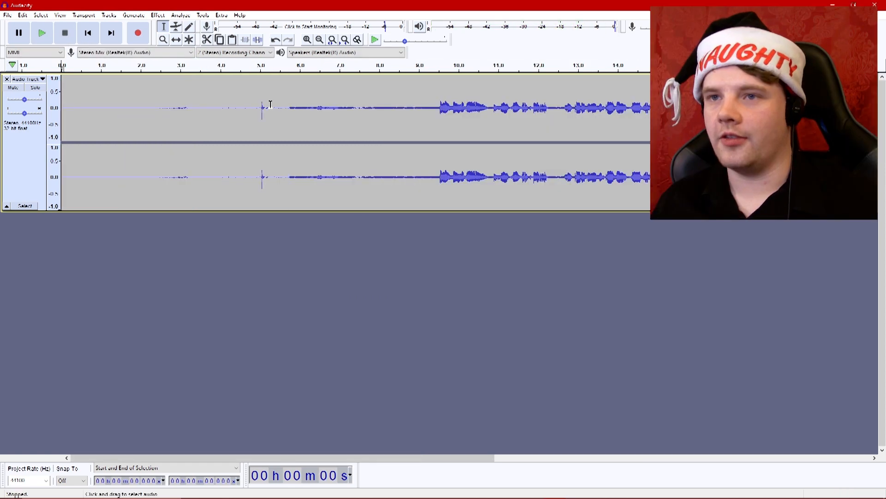
{"action": "key", "text": "ctrl+z"}
Try repeating the amplification on the audio from about 8.9 s to the end of the clip.
{"action": "scroll", "coordinate": [281, 107], "scroll_direction": "down", "scroll_amount": 1, "text": "ctrl"}
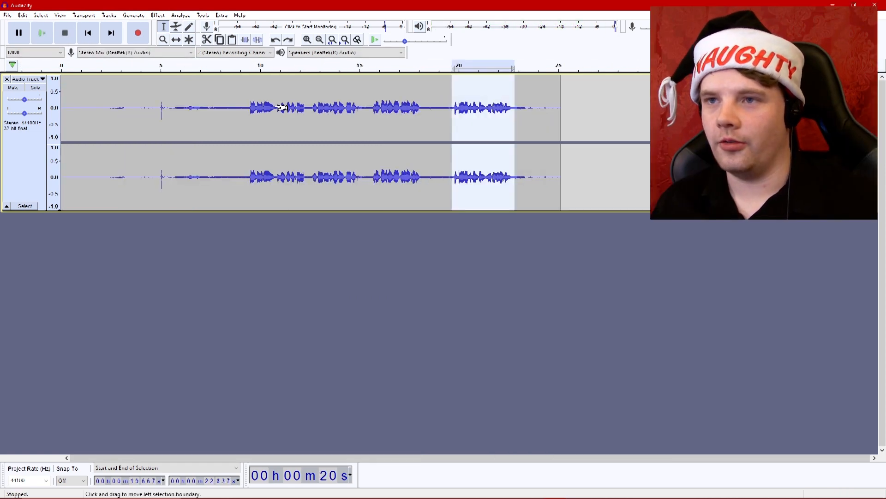
{"action": "left_click_drag", "start_coordinate": [238, 116], "coordinate": [560, 119]}
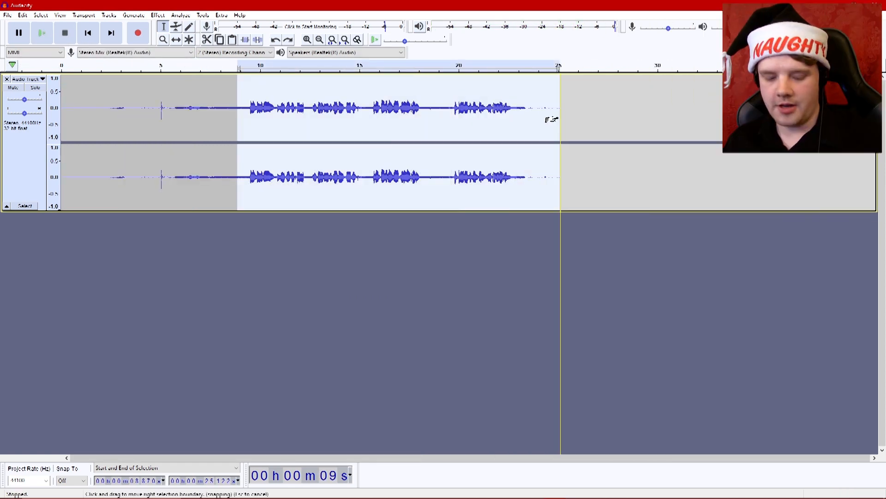
{"action": "key", "text": "ctrl+r"}
{"action": "key", "text": "ctrl+z"}
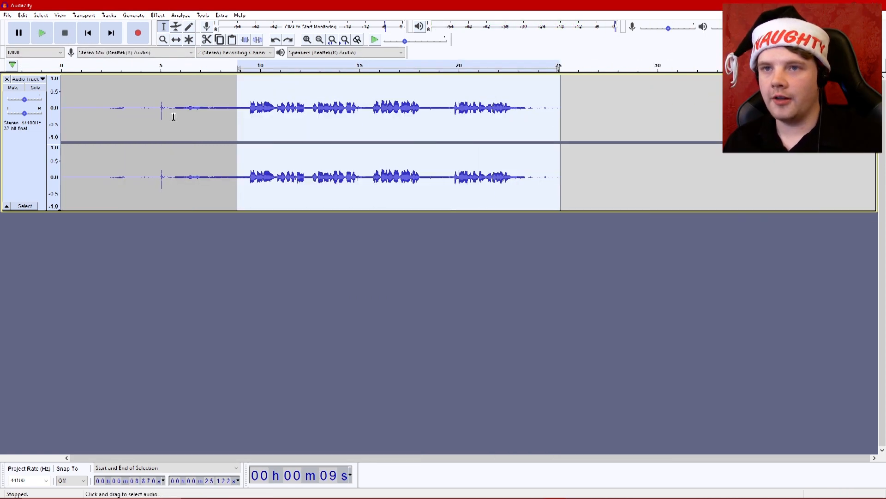
Amplify the audio from about 5.8 s to the clip's end and delete everything before about 5.7 s.
{"action": "left_click_drag", "start_coordinate": [176, 115], "coordinate": [560, 133]}
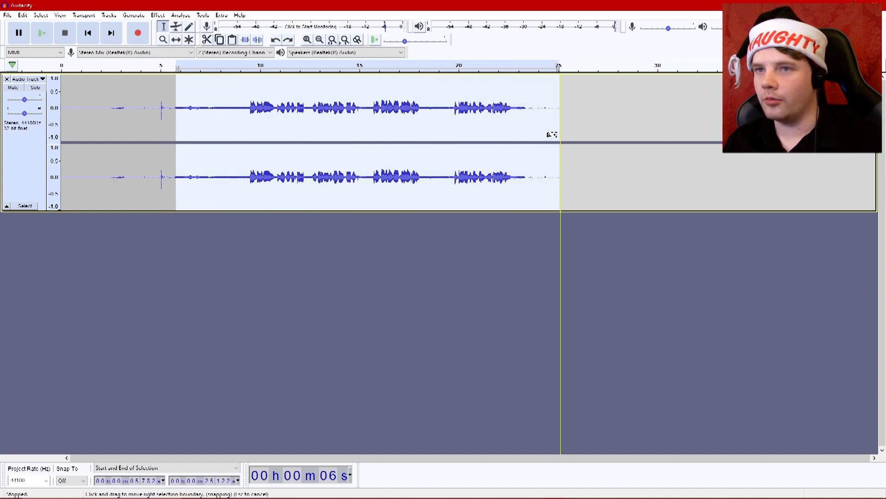
{"action": "key", "text": "ctrl+r"}
{"action": "left_click", "coordinate": [174, 109]}
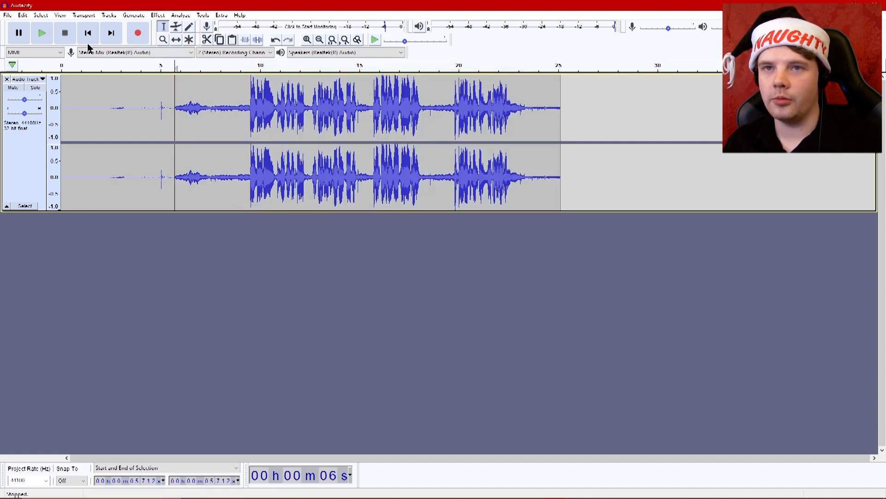
{"action": "left_click", "coordinate": [82, 32], "text": "shift"}
{"action": "key", "text": "Delete"}
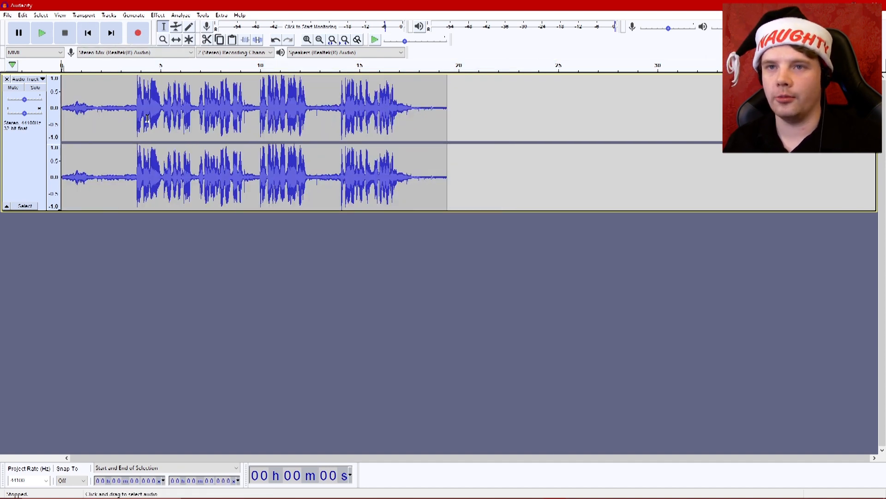
Play back the amplified audio from about 3.3 s, just before the speech starts.
{"action": "left_click", "coordinate": [129, 112]}
{"action": "key", "text": "space"}
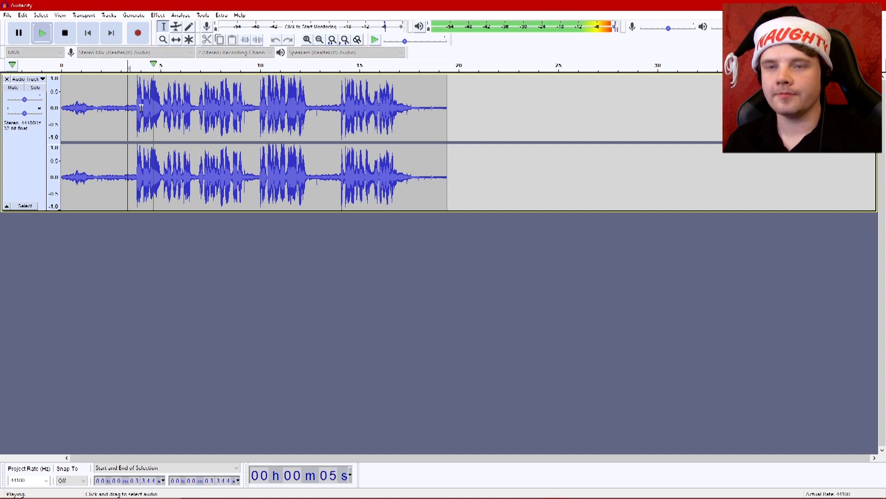
{"action": "key", "text": "space"}
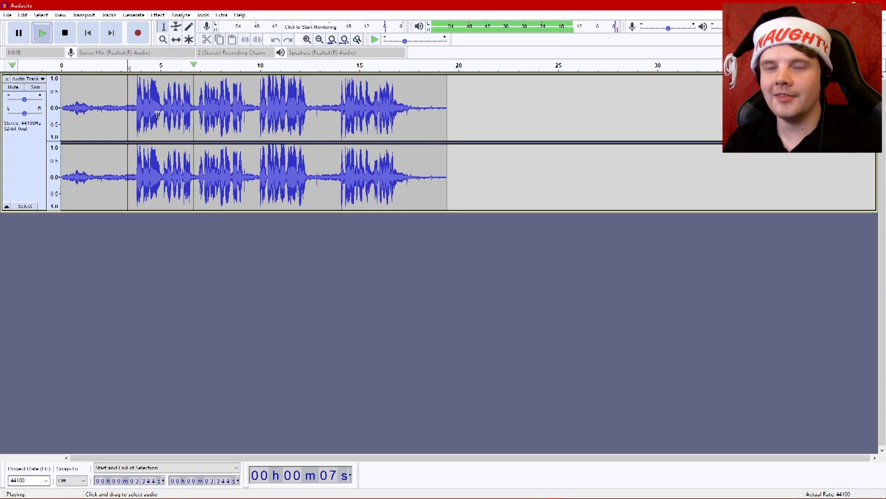
Apply a Hard Limit to the whole track with 10 dB input gain and a -10 dB limit, and play back the result.
{"action": "left_click_drag", "start_coordinate": [131, 113], "coordinate": [446, 122]}
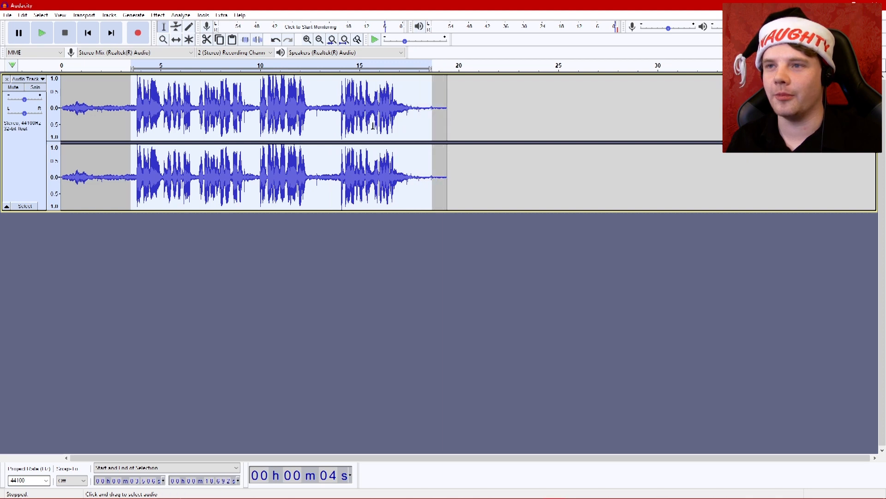
{"action": "key", "text": "ctrl+a"}
{"action": "left_click", "coordinate": [158, 15]}
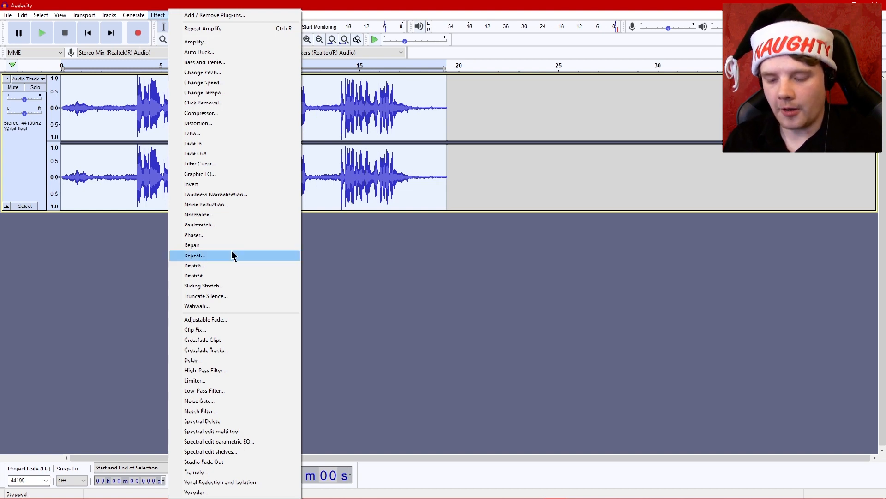
{"action": "left_click", "coordinate": [203, 381]}
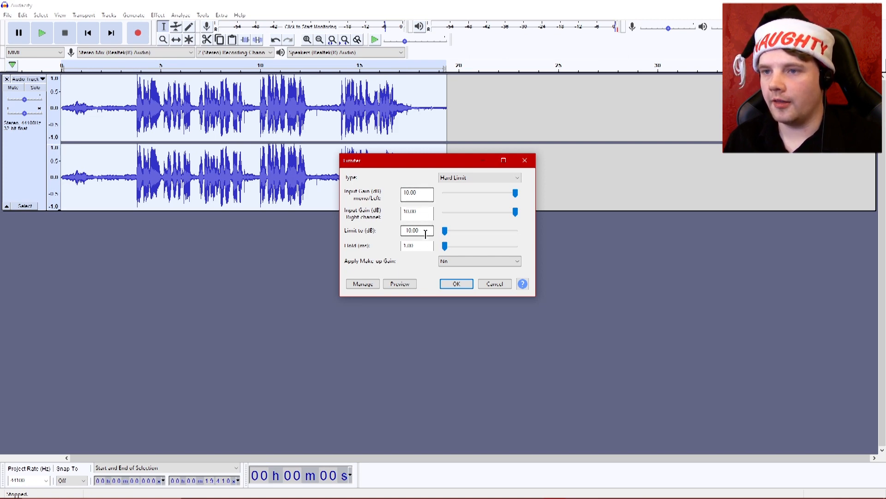
{"action": "left_click", "coordinate": [455, 283]}
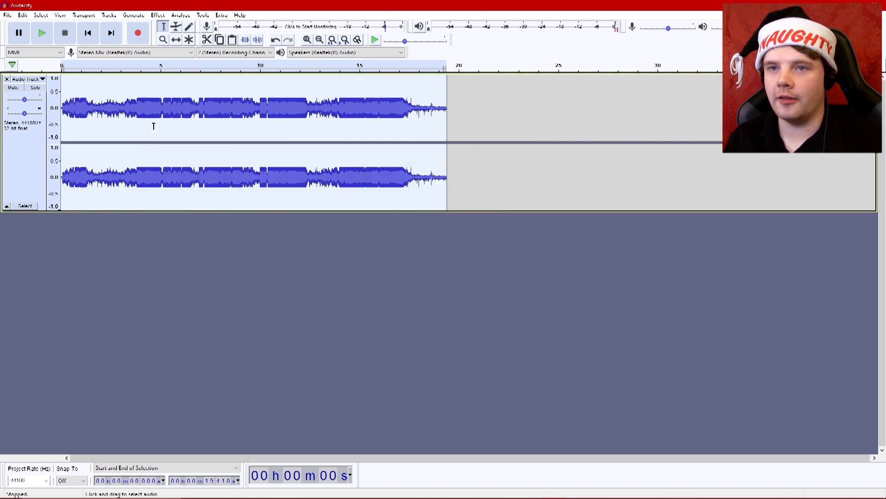
{"action": "left_click", "coordinate": [136, 114]}
{"action": "key", "text": "space"}
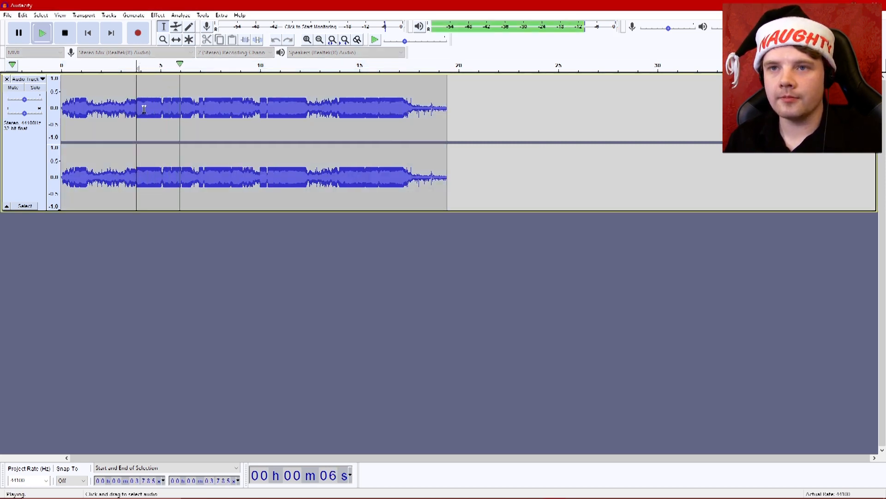
{"action": "key", "text": "space"}
Apply Soft Overdrive distortion to the whole track with distortion amount 90 and output level 22, and play back the speech.
{"action": "key", "text": "ctrl+a"}
{"action": "left_click", "coordinate": [158, 16]}
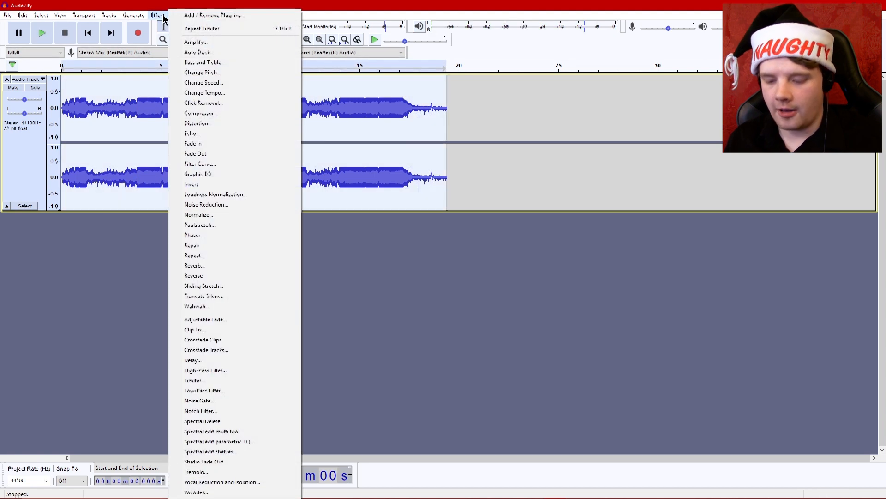
{"action": "left_click", "coordinate": [198, 124]}
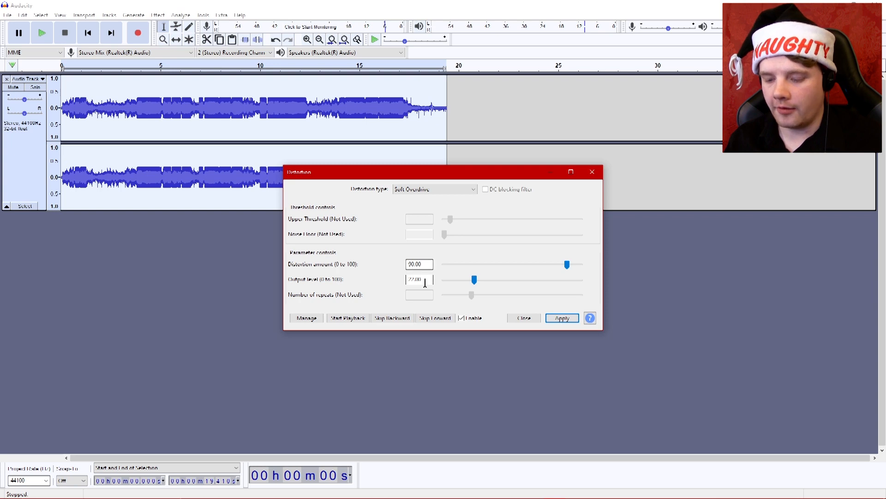
{"action": "left_click", "coordinate": [569, 320]}
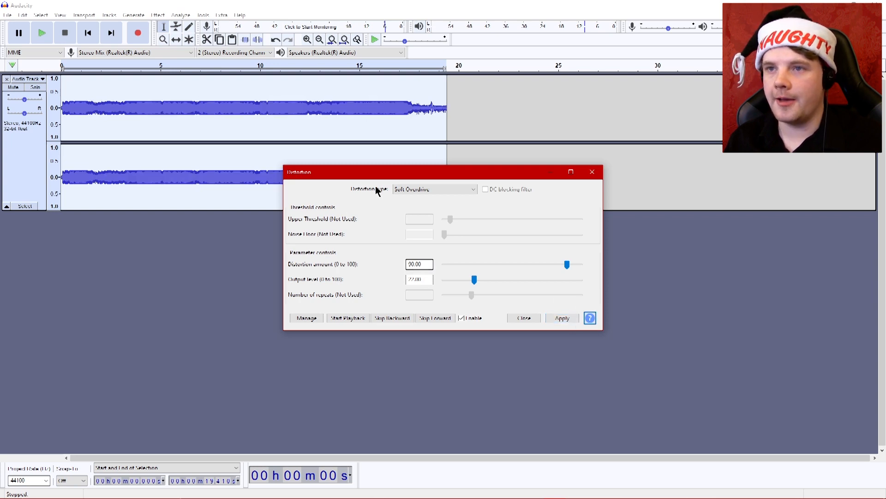
{"action": "left_click", "coordinate": [523, 318]}
{"action": "left_click", "coordinate": [140, 107]}
{"action": "key", "text": "space"}
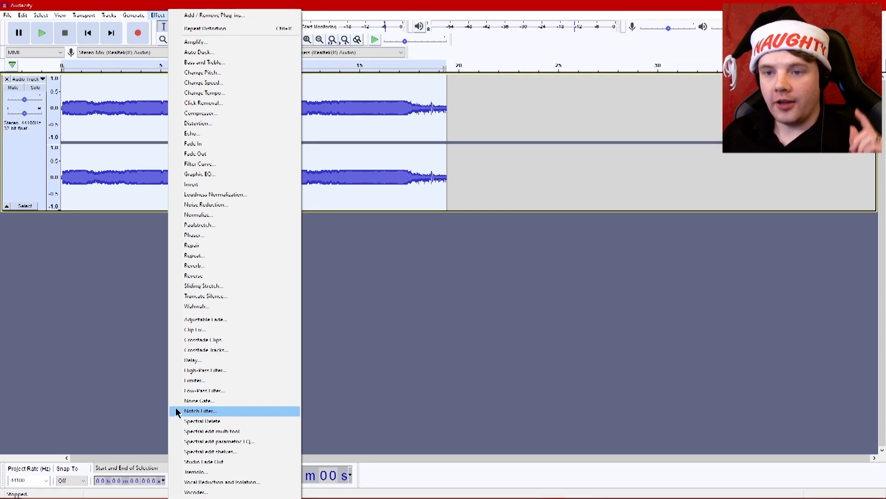
Apply a low-pass filter at 100 Hz with 6 dB roll-off and the zigzag Filter Curve EQ to the whole track.
{"action": "left_click", "coordinate": [202, 391]}
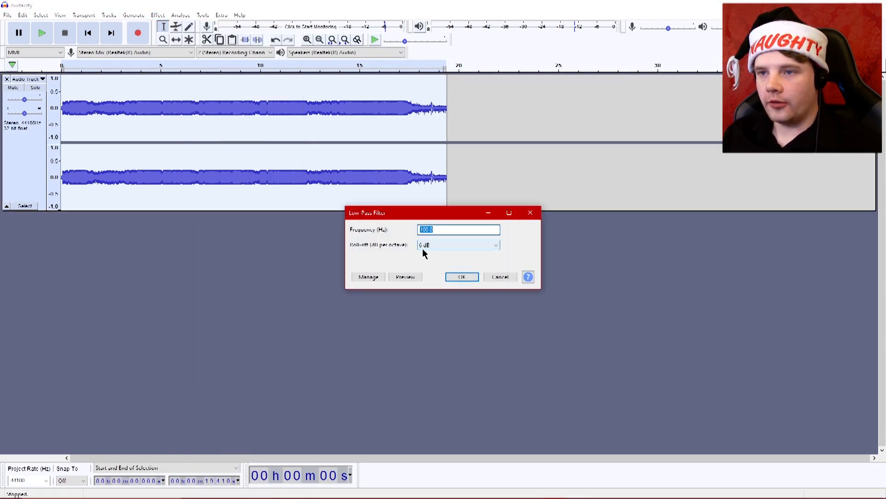
{"action": "left_click", "coordinate": [461, 277]}
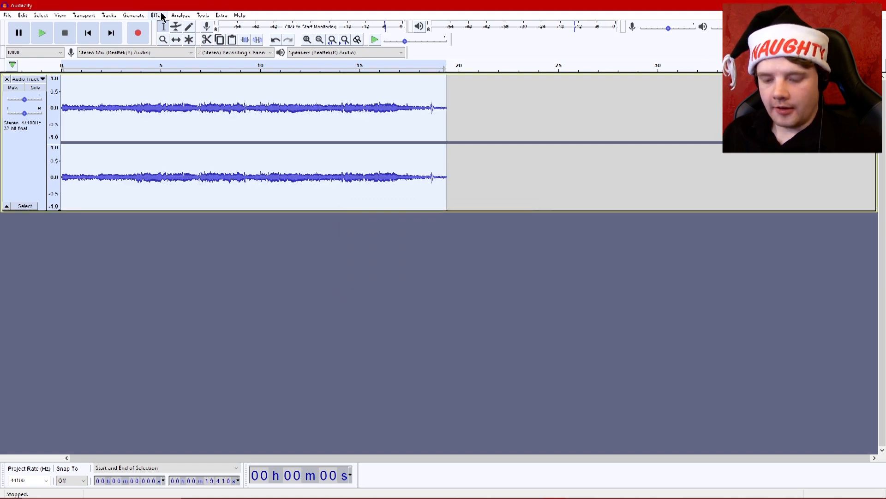
{"action": "left_click", "coordinate": [157, 15]}
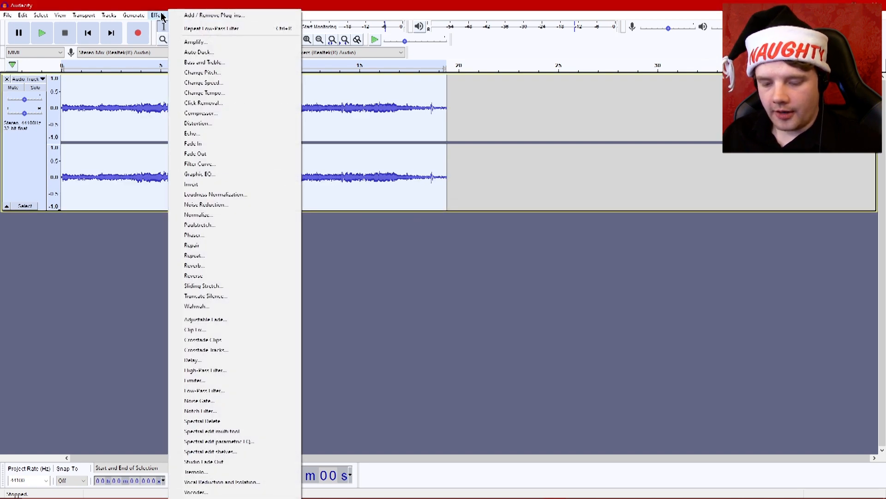
{"action": "left_click", "coordinate": [205, 164]}
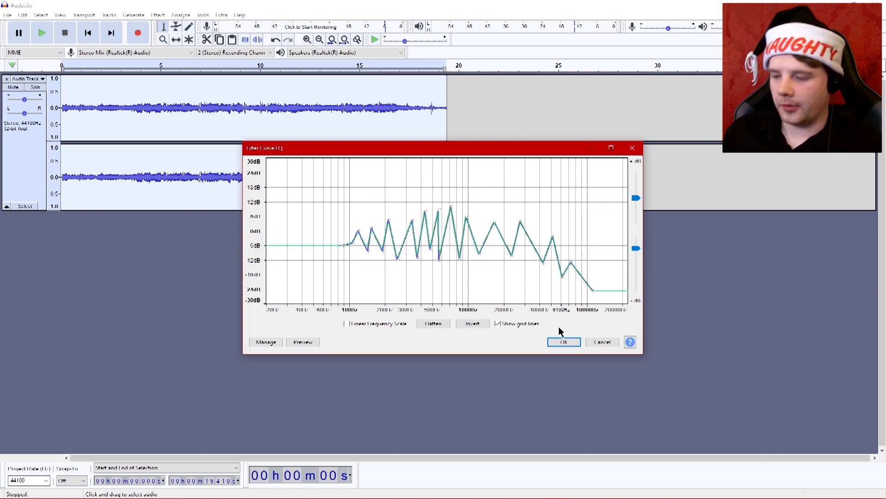
{"action": "left_click", "coordinate": [567, 342]}
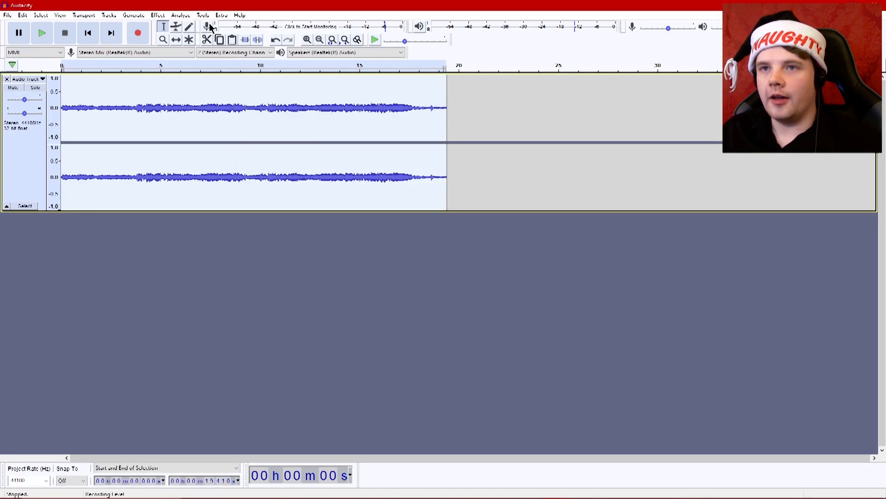
Amplify the whole filtered track to a new peak amplitude of 0.0 dB.
{"action": "left_click", "coordinate": [165, 12]}
{"action": "left_click", "coordinate": [189, 50]}
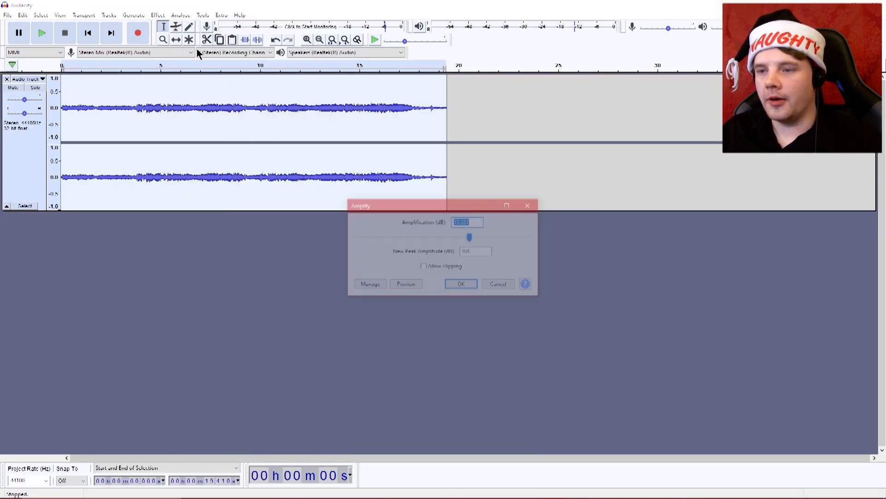
{"action": "left_click", "coordinate": [462, 285]}
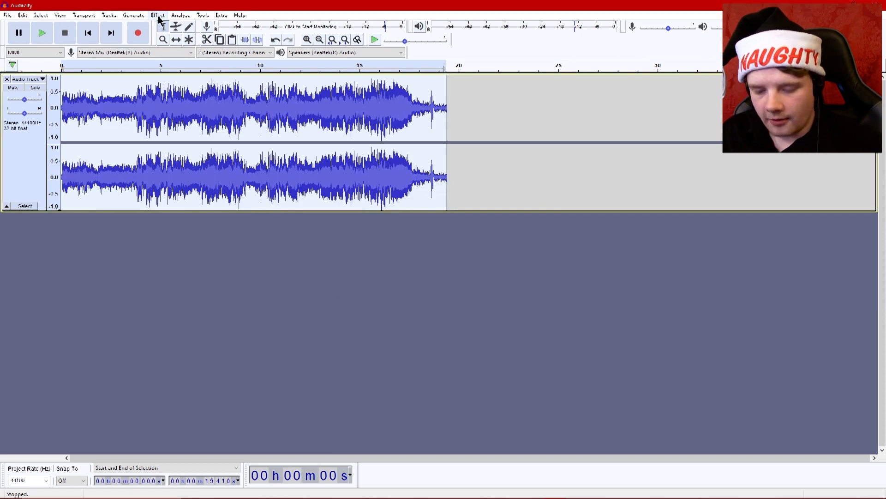
Apply a high-pass filter to the whole track and play it back from about 3.8 s.
{"action": "left_click", "coordinate": [159, 16]}
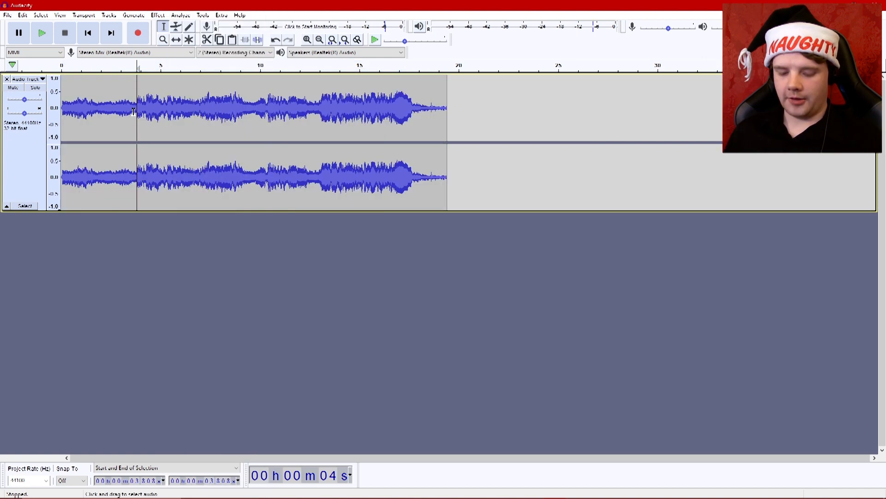
{"action": "key", "text": "space"}
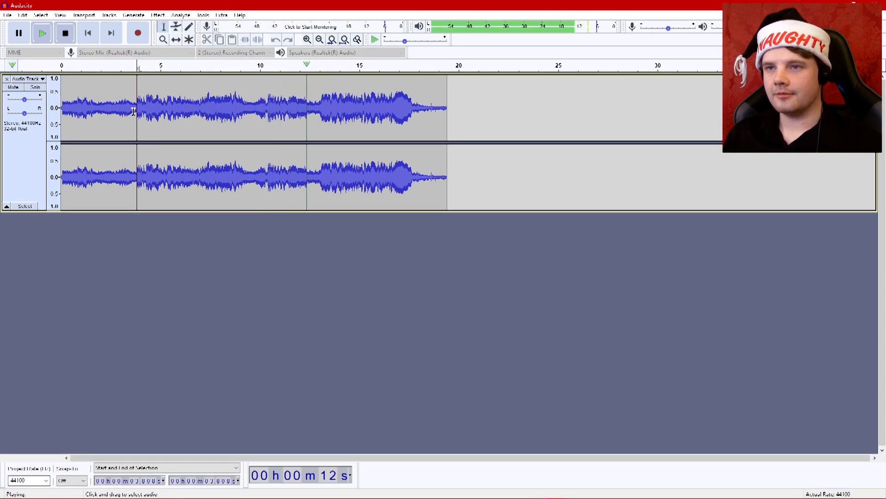
{"action": "key", "text": "space"}
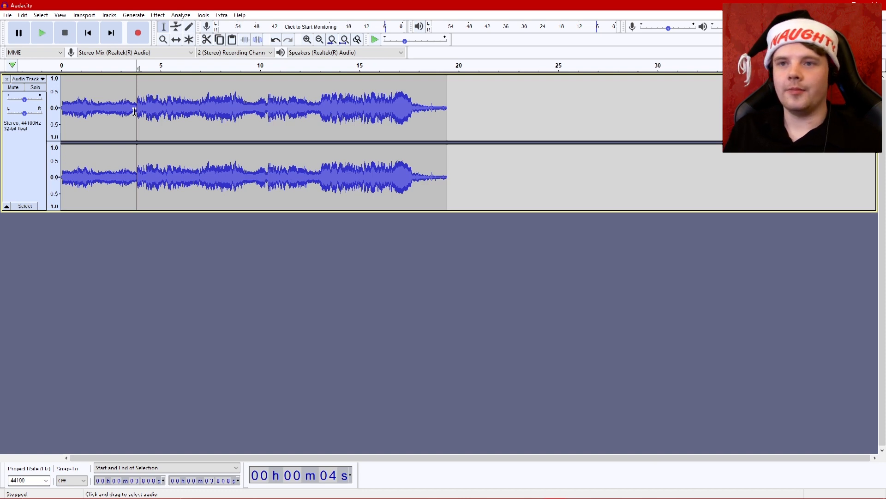
Fade out about the last 0.4 s of the clip and fade in about its first 0.3 s.
{"action": "double_click", "coordinate": [214, 106]}
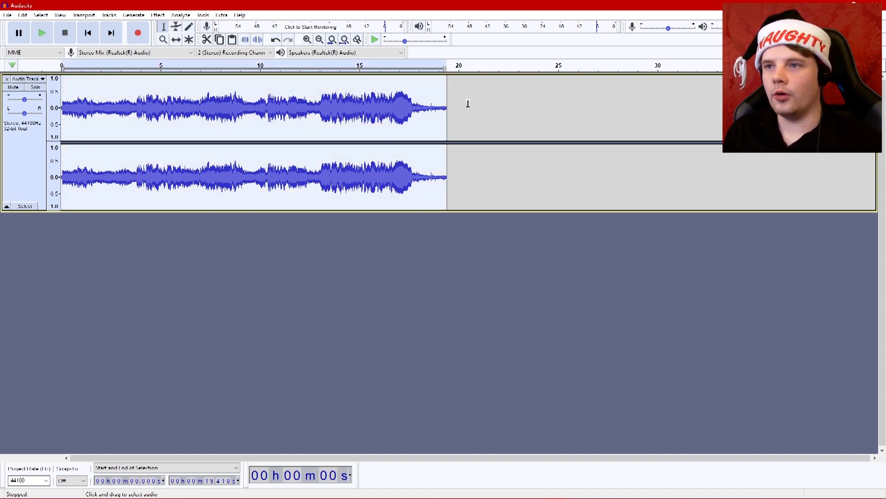
{"action": "left_click_drag", "start_coordinate": [439, 105], "coordinate": [447, 105]}
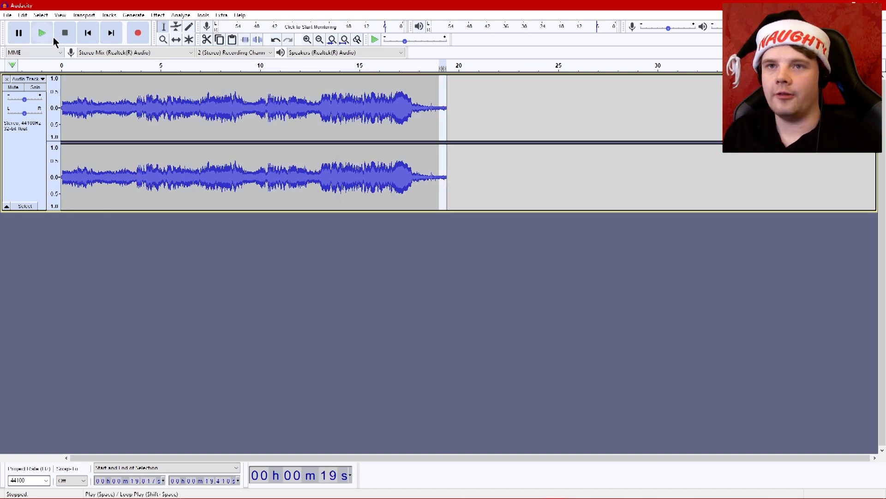
{"action": "left_click", "coordinate": [159, 15]}
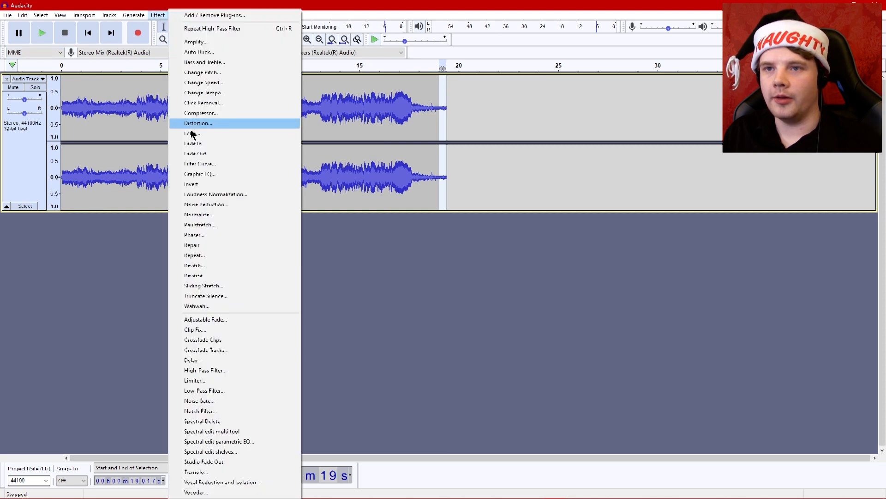
{"action": "left_click", "coordinate": [203, 157]}
{"action": "left_click_drag", "start_coordinate": [67, 104], "coordinate": [62, 104]}
{"action": "left_click", "coordinate": [158, 15]}
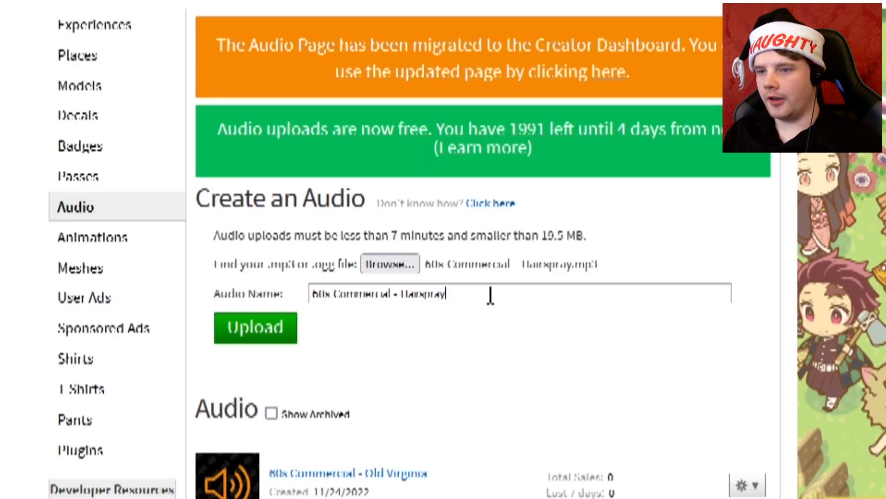
Upload the hairspray MP3 to Roblox with the audio name "60s Commercial - Hairspray".
{"action": "left_click", "coordinate": [276, 331]}
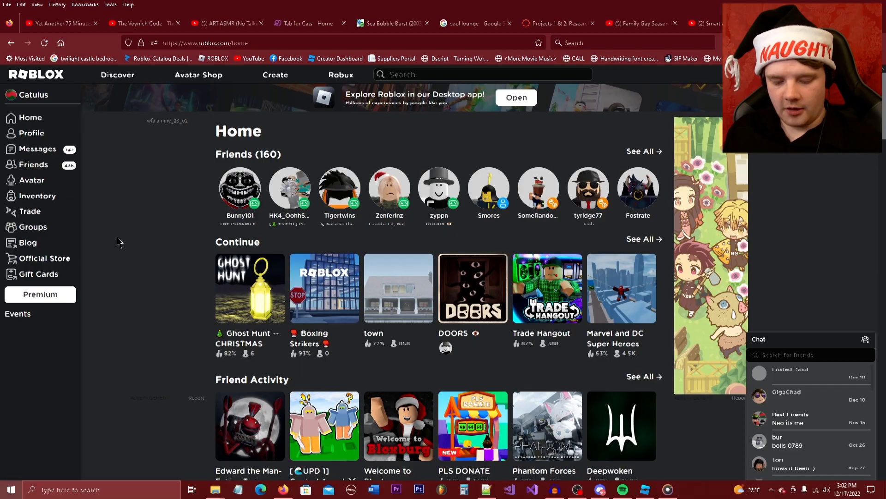
Switch to Roblox Studio, insert the "60s Commercial - Hairspray" audio into the television's Commercials attachment, and rename the sound Hairspray.
{"action": "key", "text": "super"}
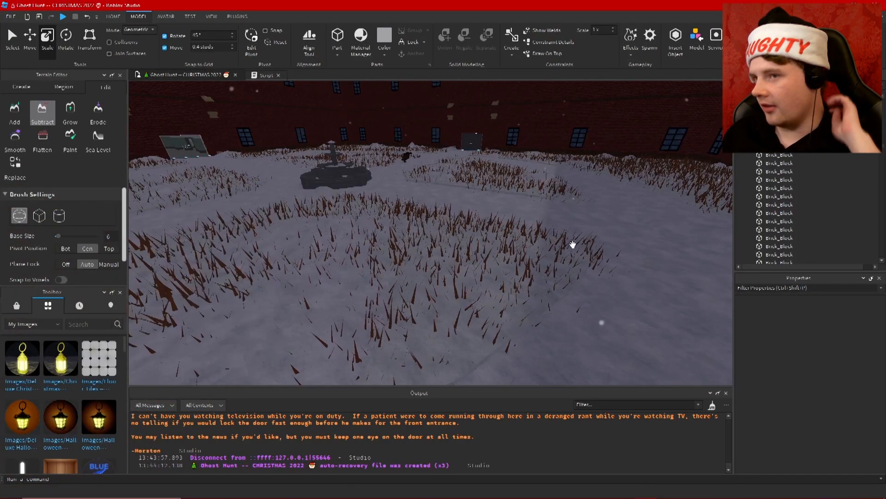
{"action": "scroll", "coordinate": [579, 218], "scroll_direction": "up", "scroll_amount": 5}
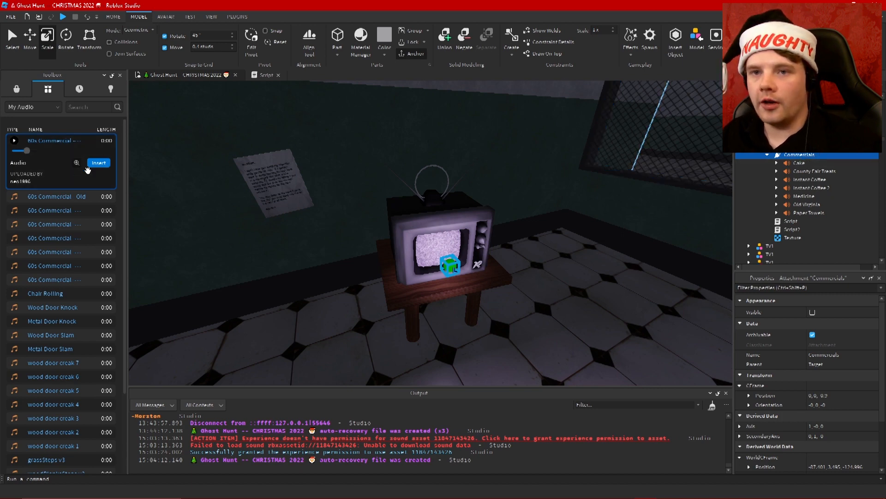
{"action": "left_click", "coordinate": [97, 163]}
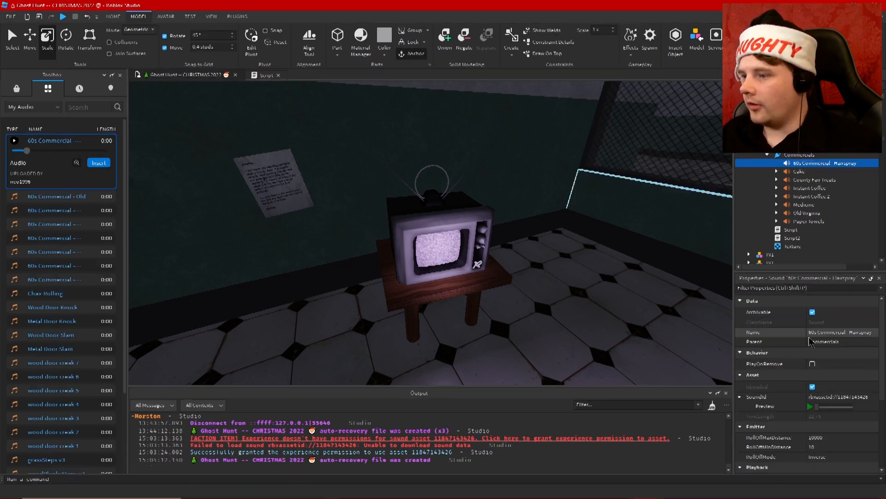
{"action": "left_click", "coordinate": [851, 332]}
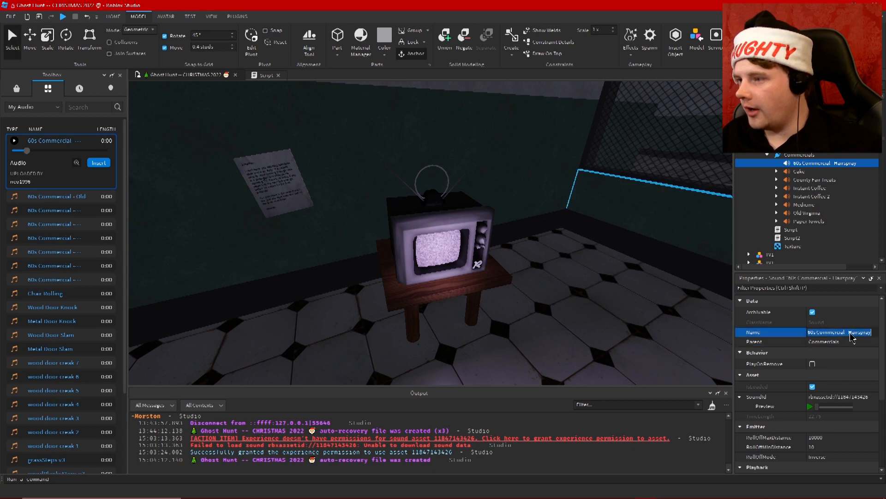
{"action": "double_click", "coordinate": [851, 334]}
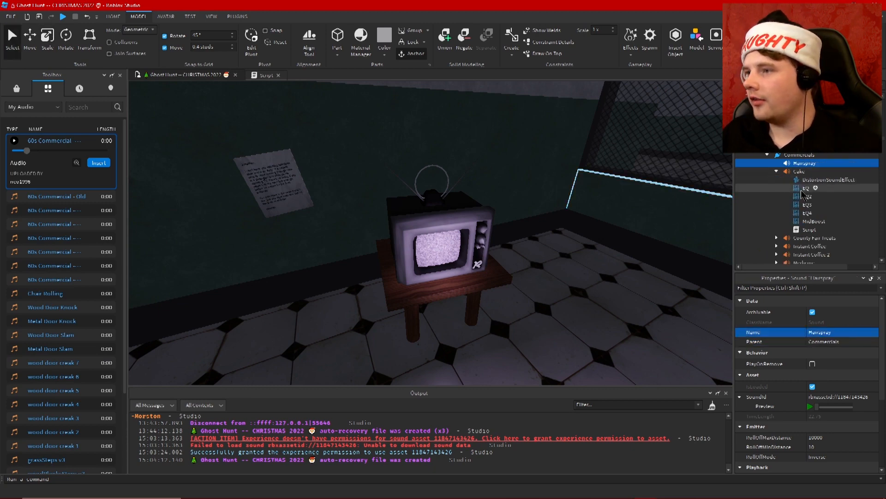
Preview the Cake sound and review its distortion effect and script, then close the open scripts.
{"action": "left_click", "coordinate": [809, 181]}
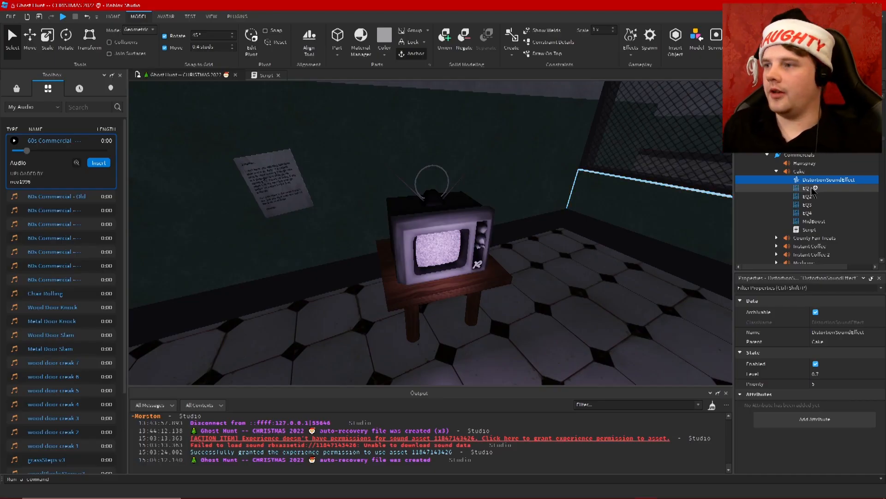
{"action": "key", "text": "Up"}
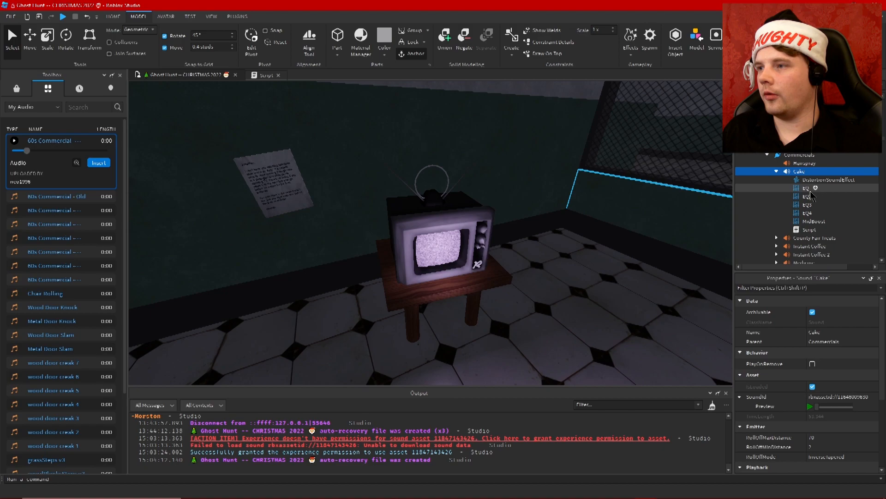
{"action": "left_click", "coordinate": [811, 407]}
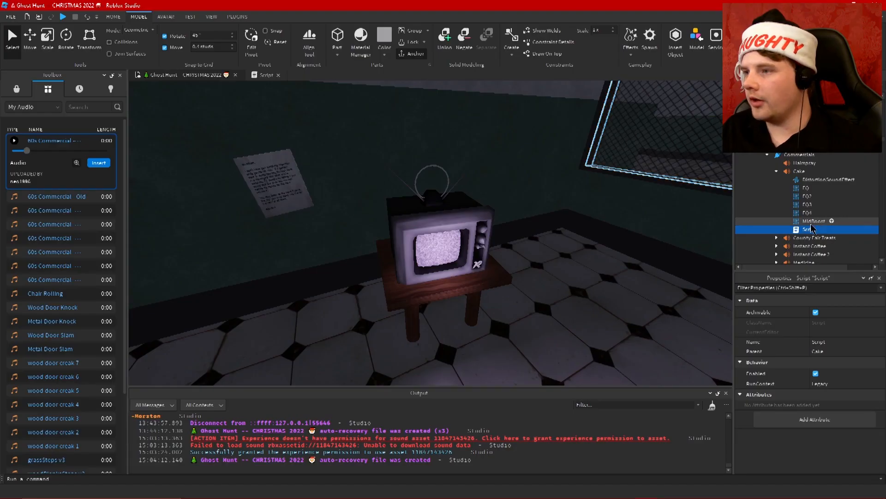
{"action": "double_click", "coordinate": [808, 231]}
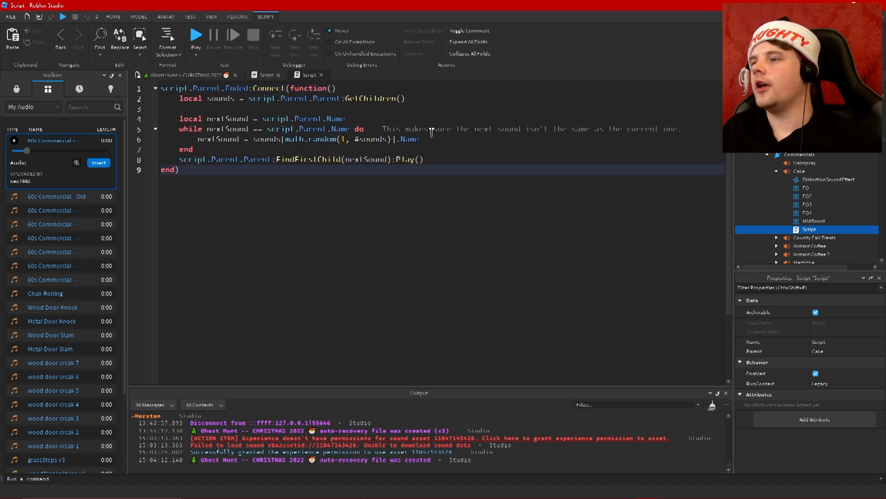
{"action": "left_click", "coordinate": [322, 75]}
{"action": "left_click", "coordinate": [277, 75]}
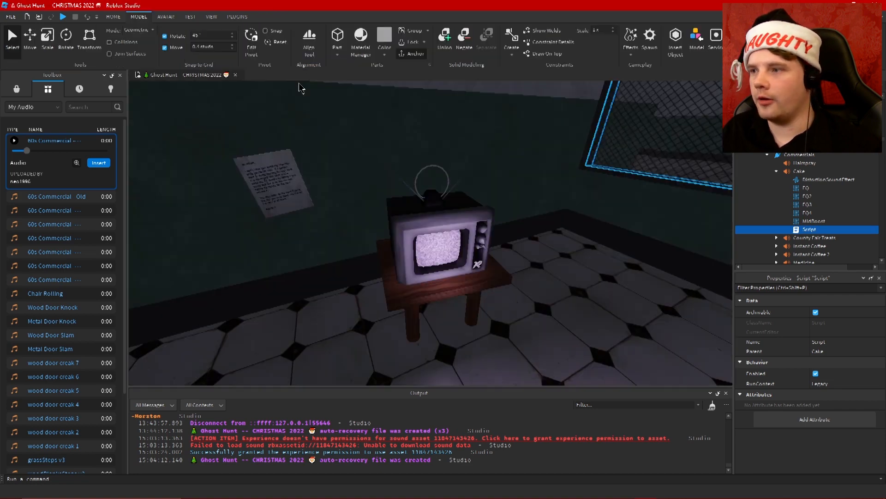
Copy the Cake sound's distortion effect, EQ to EQ4, MidBoost and Script into the Hairspray sound.
{"action": "left_click", "coordinate": [809, 182], "text": "shift"}
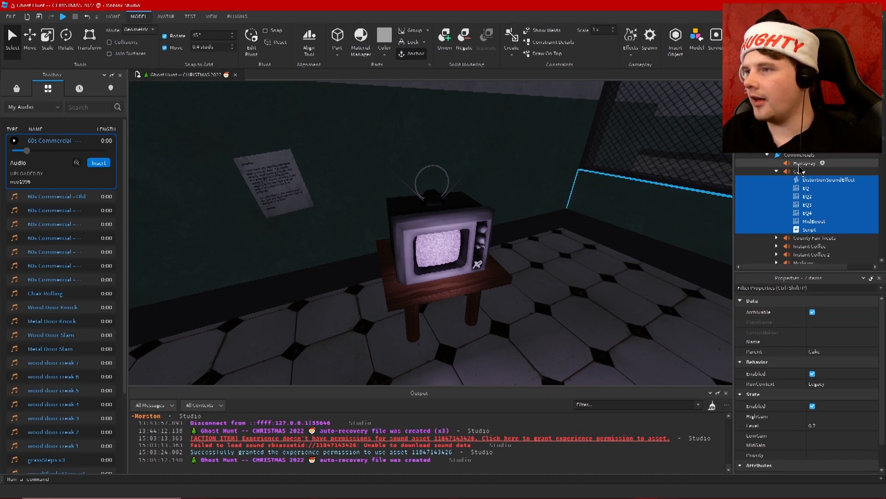
{"action": "right_click", "coordinate": [800, 166]}
{"action": "left_click", "coordinate": [800, 192]}
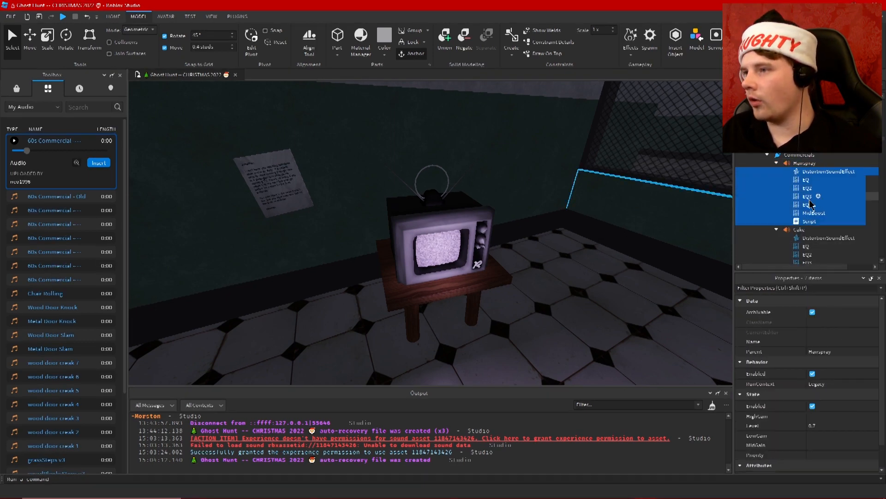
Examine the settings of the Hairspray sound's EQ, EQ4, MidBoost and DistortionSoundEffect.
{"action": "left_click", "coordinate": [808, 219]}
{"action": "left_click", "coordinate": [806, 187]}
{"action": "left_click", "coordinate": [805, 181]}
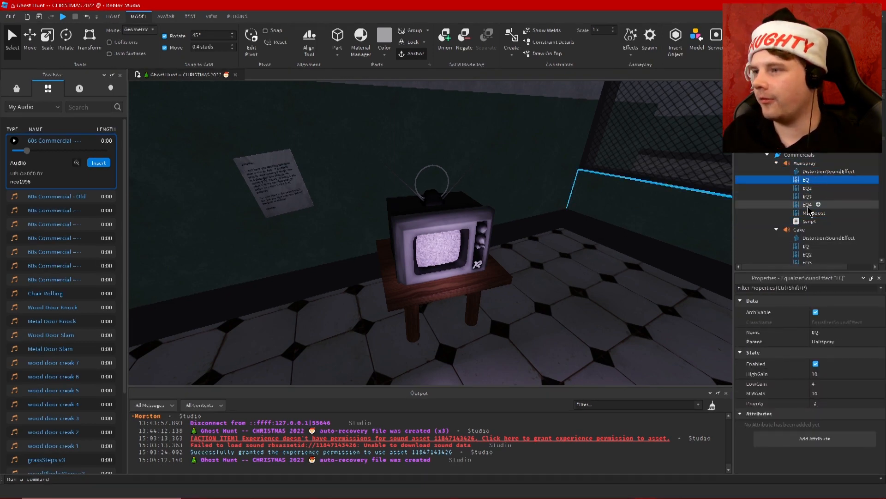
{"action": "left_click", "coordinate": [808, 205]}
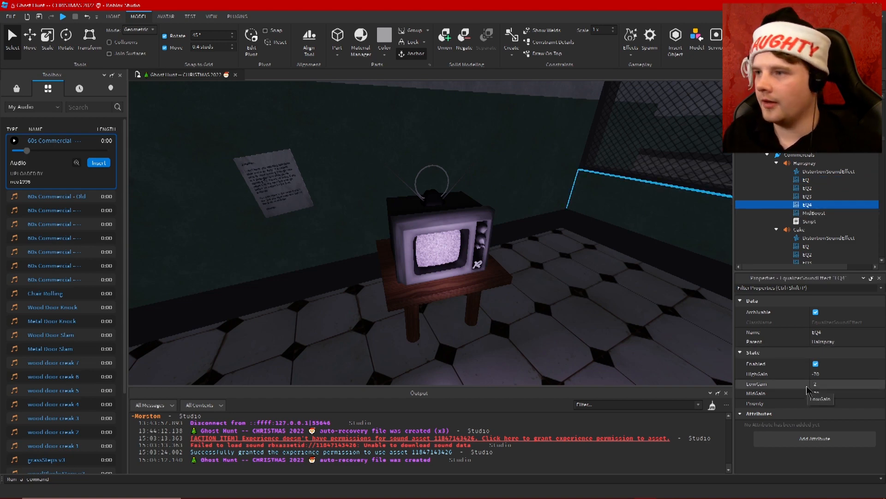
{"action": "left_click", "coordinate": [813, 214]}
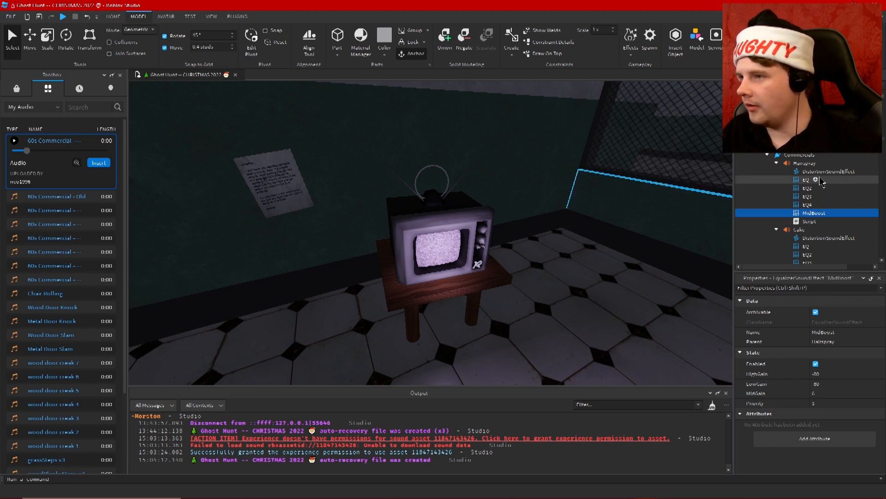
{"action": "left_click", "coordinate": [804, 173]}
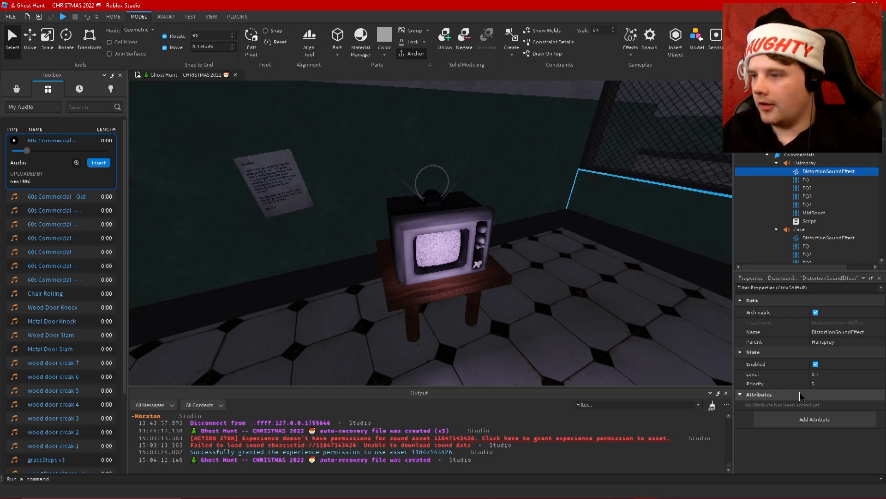
{"action": "left_click", "coordinate": [805, 206]}
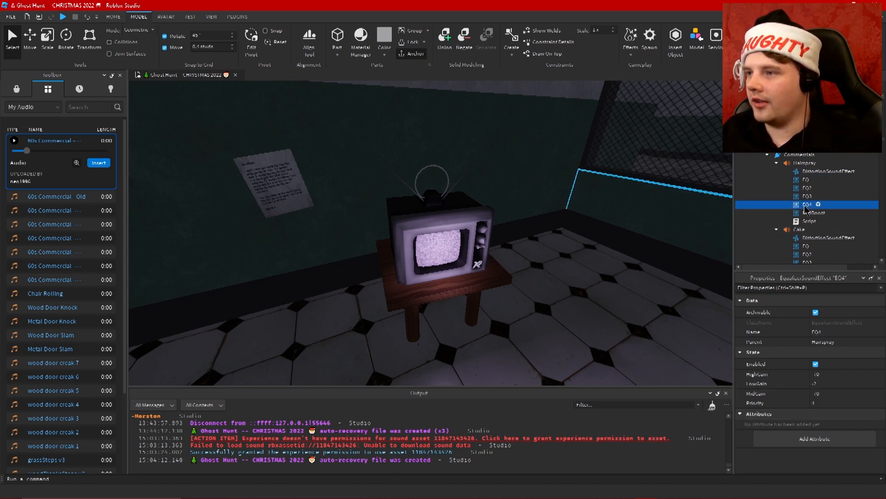
Preview the Hairspray sound with its copied effects, stop it and collapse the Commercials attachment.
{"action": "left_click", "coordinate": [803, 165]}
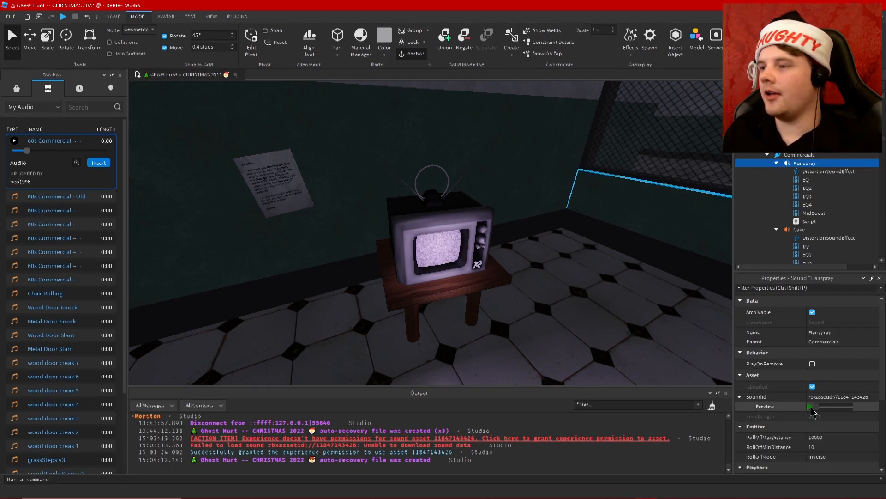
{"action": "left_click", "coordinate": [811, 407]}
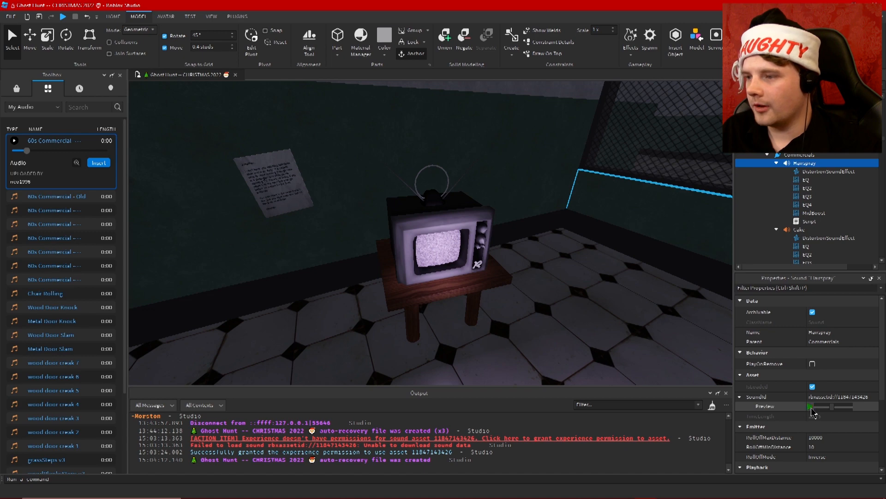
{"action": "left_click", "coordinate": [811, 407]}
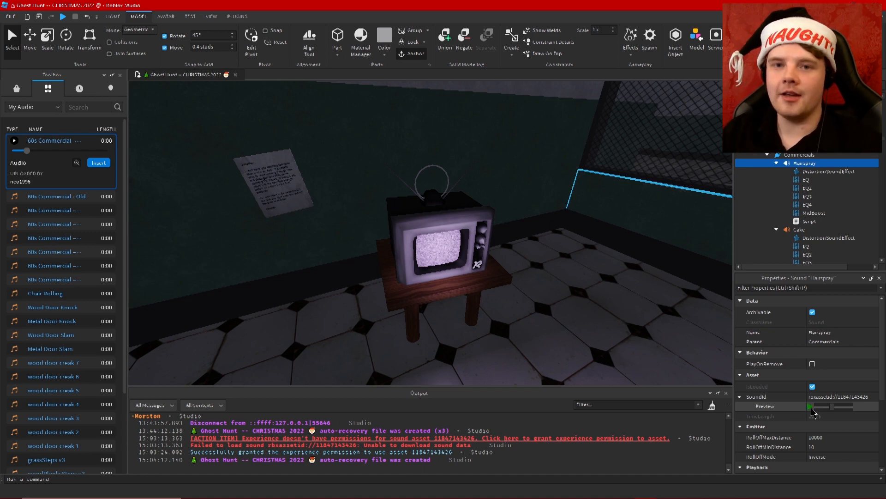
{"action": "left_click", "coordinate": [768, 155]}
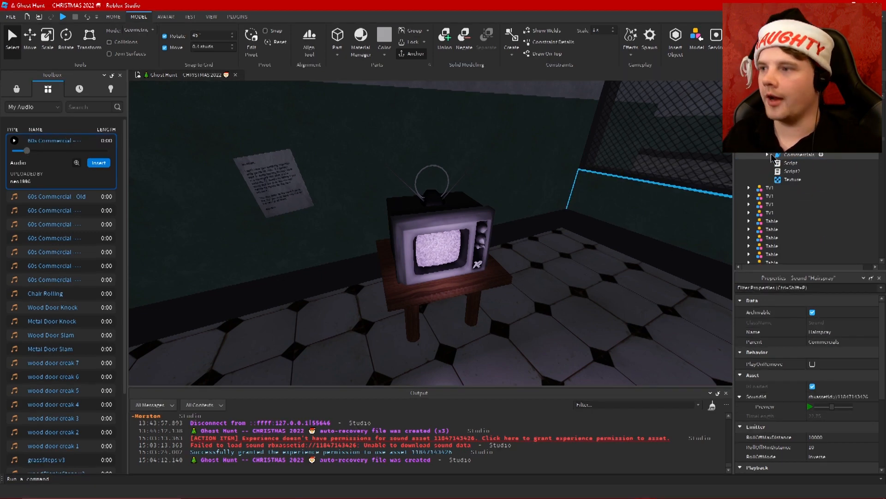